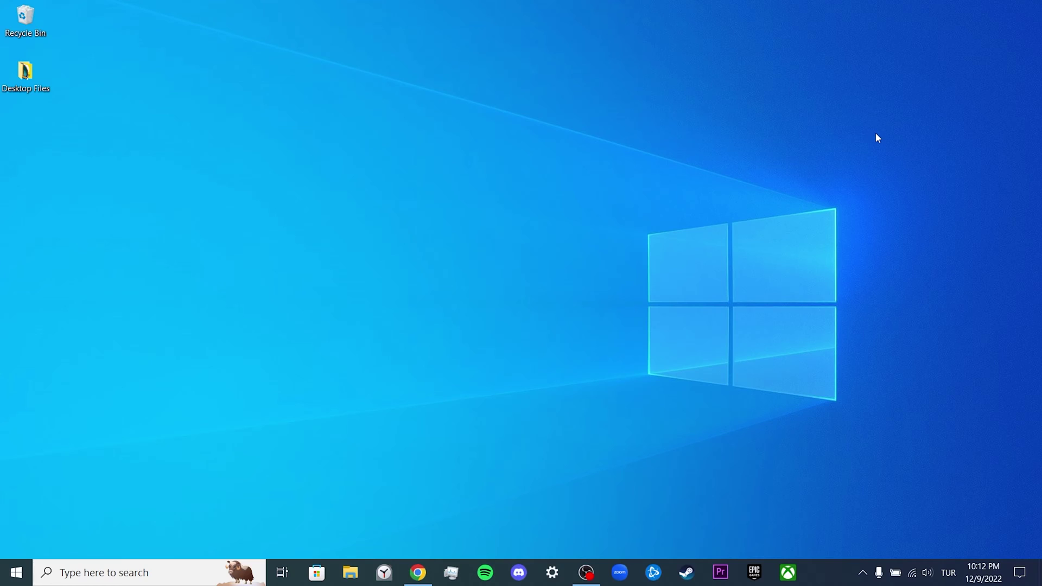
- Open Chrome and check for browser updates on the About Chrome page of its settings
{"action": "left_click", "coordinate": [418, 572]}
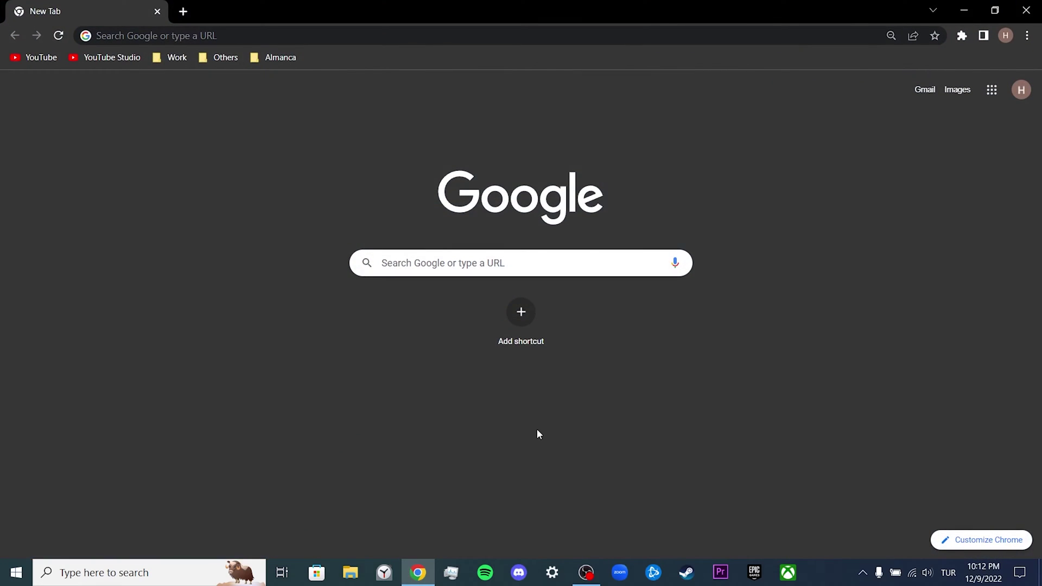
{"action": "left_click", "coordinate": [1027, 35]}
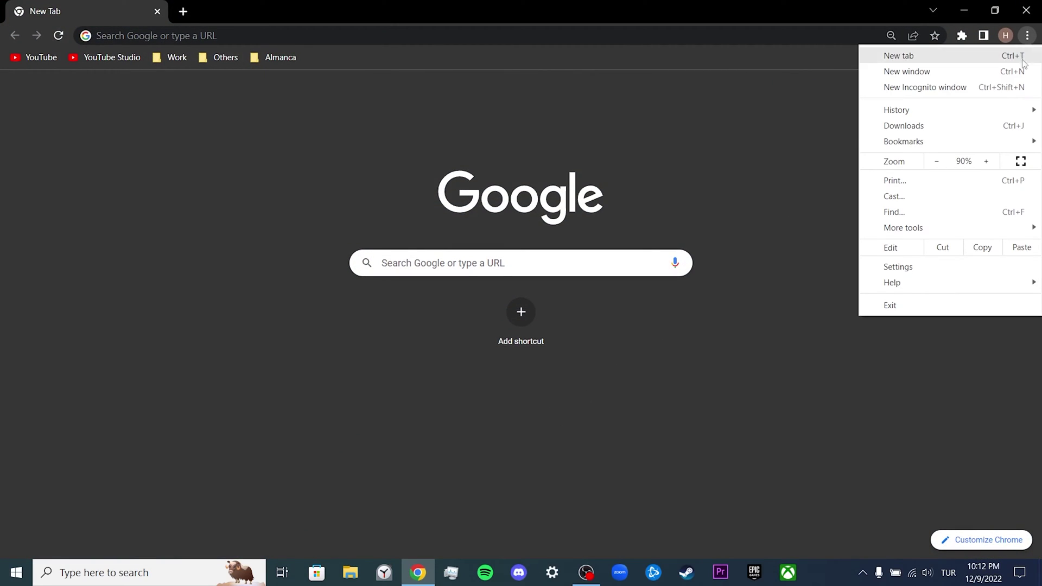
{"action": "left_click", "coordinate": [935, 270]}
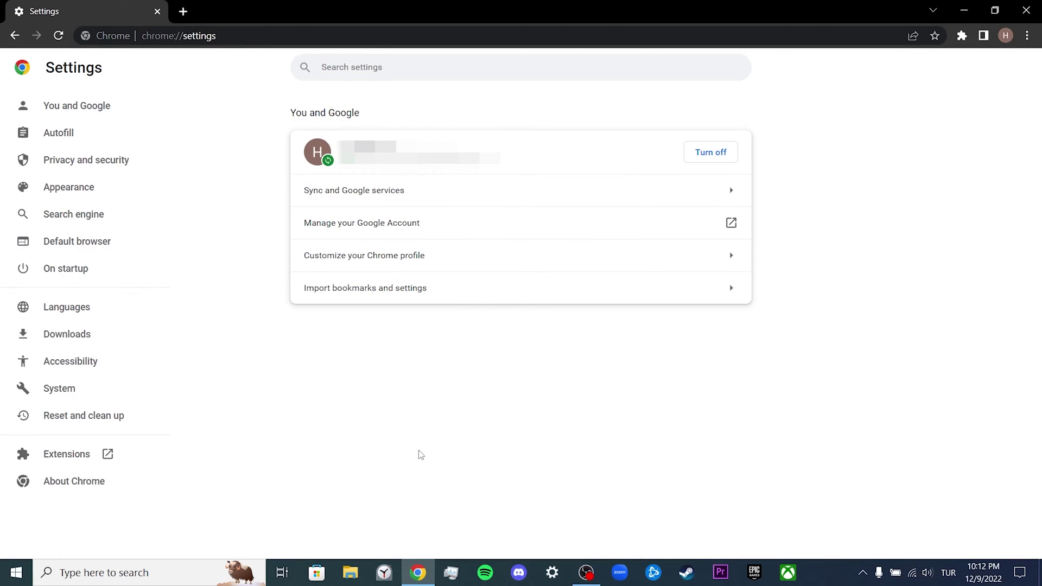
{"action": "left_click", "coordinate": [145, 487]}
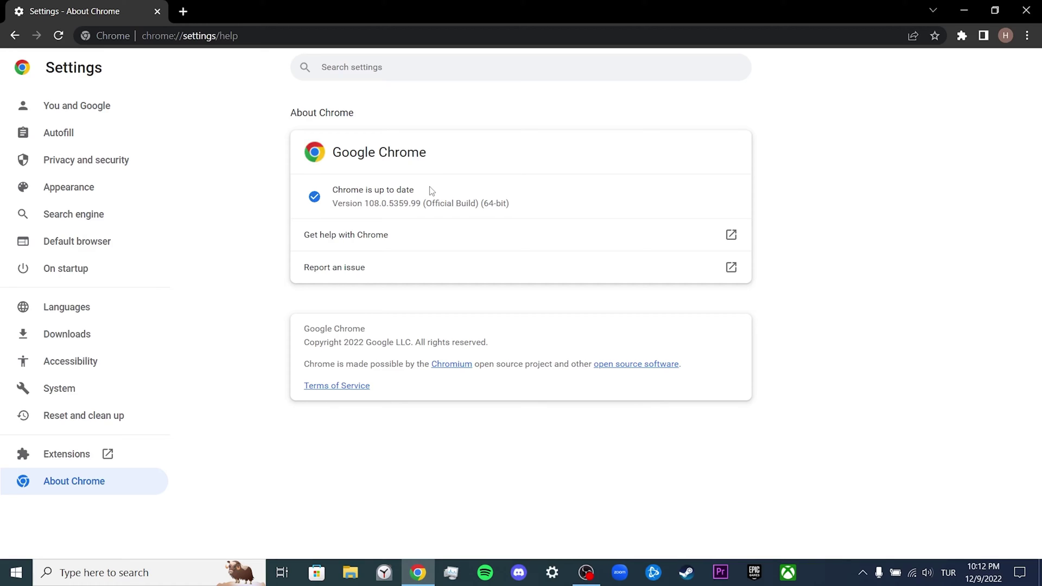
- Clear all stored site data and permissions for spotify.com in Chrome's cookies and site data settings
{"action": "left_click", "coordinate": [145, 164]}
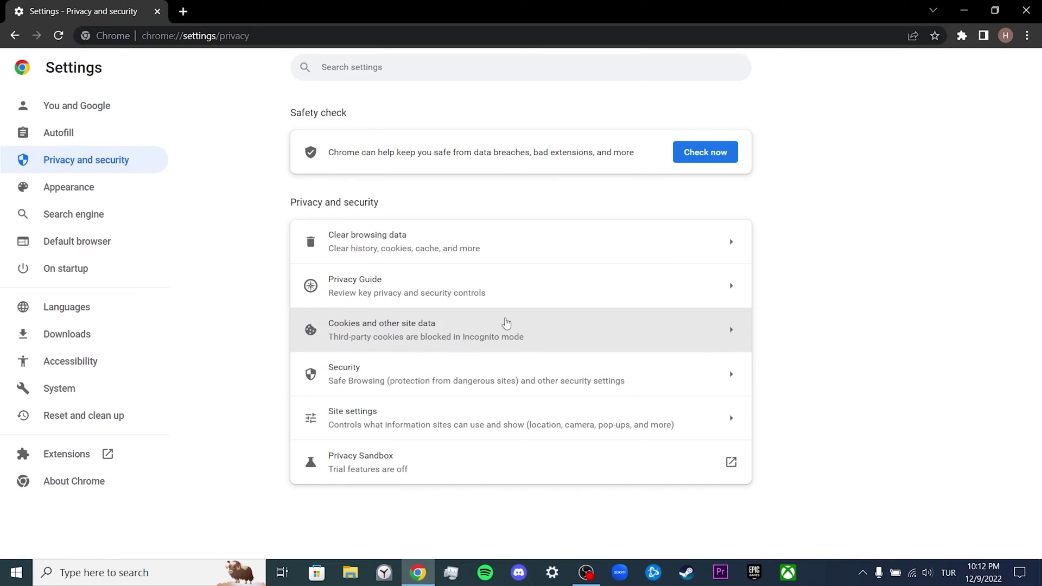
{"action": "left_click", "coordinate": [522, 329]}
{"action": "scroll", "coordinate": [522, 328], "scroll_direction": "down", "scroll_amount": 4}
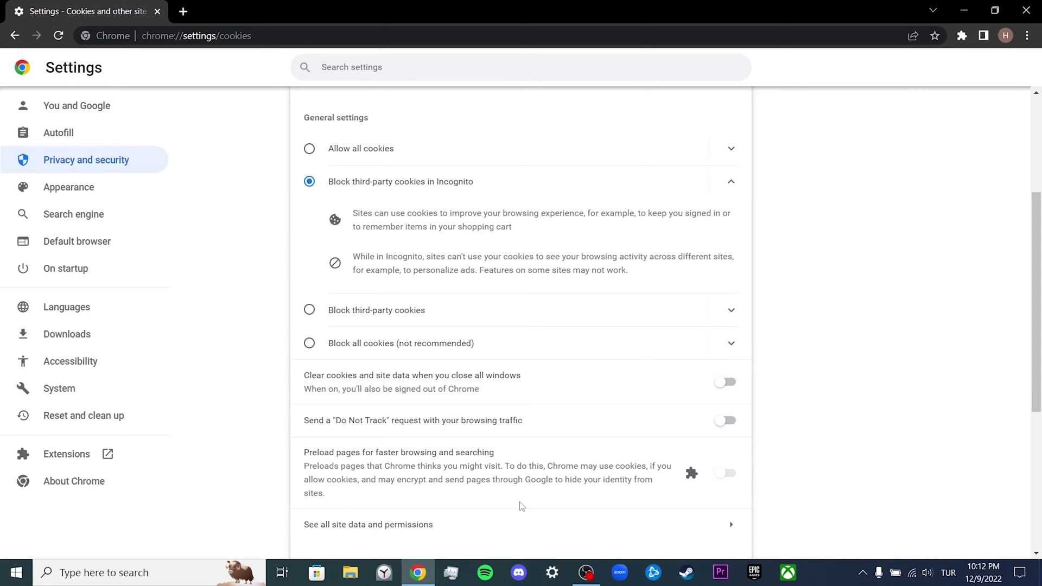
{"action": "left_click", "coordinate": [522, 536]}
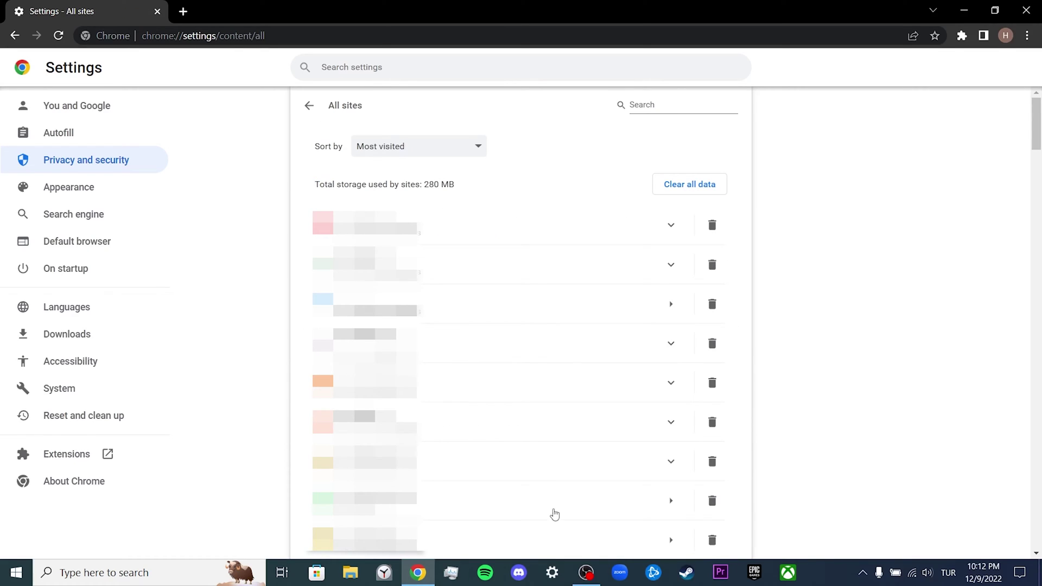
{"action": "scroll", "coordinate": [774, 309], "scroll_direction": "down", "scroll_amount": 10}
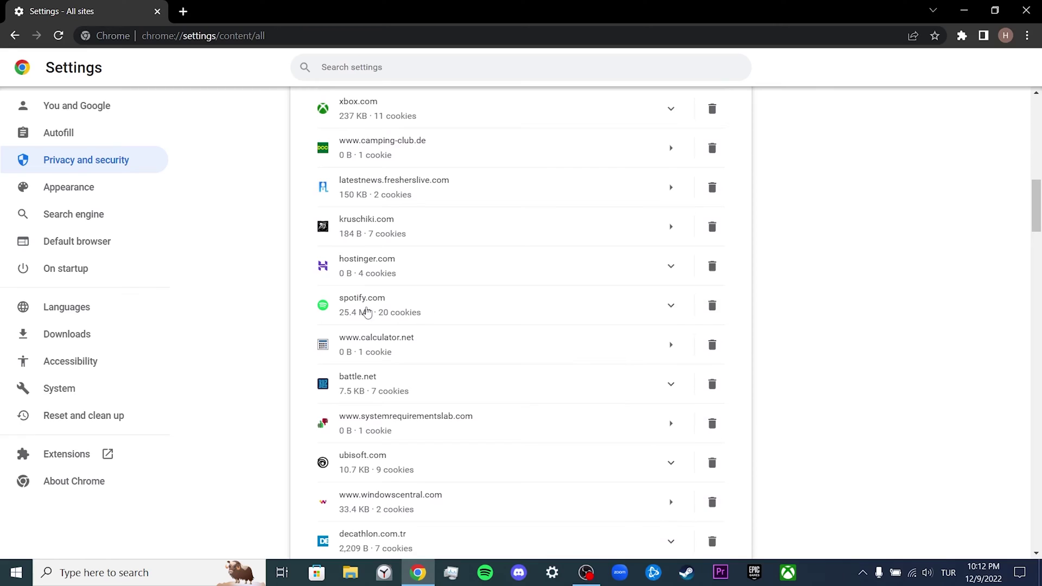
{"action": "left_click", "coordinate": [668, 307]}
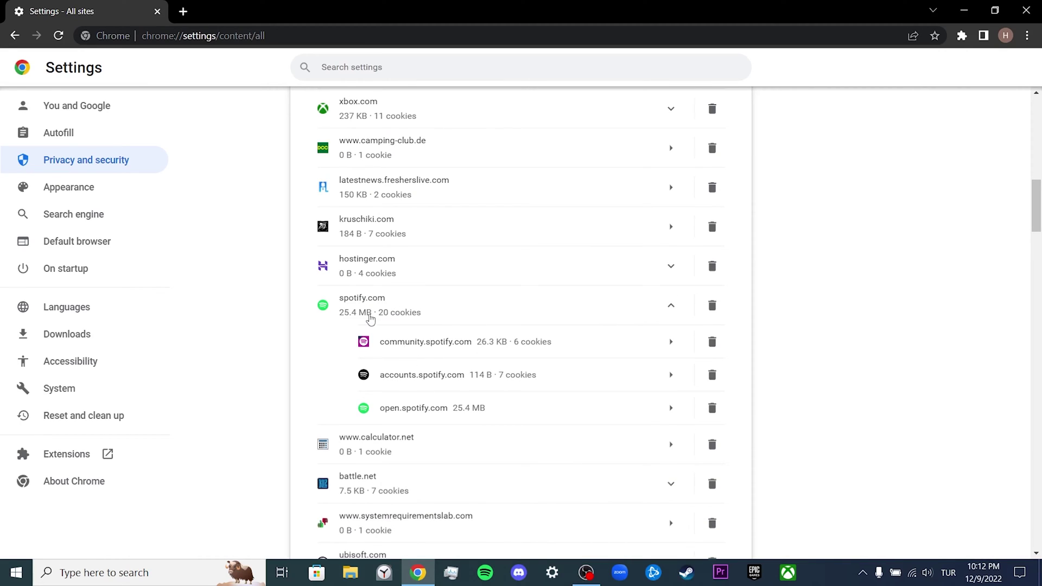
{"action": "left_click", "coordinate": [712, 309]}
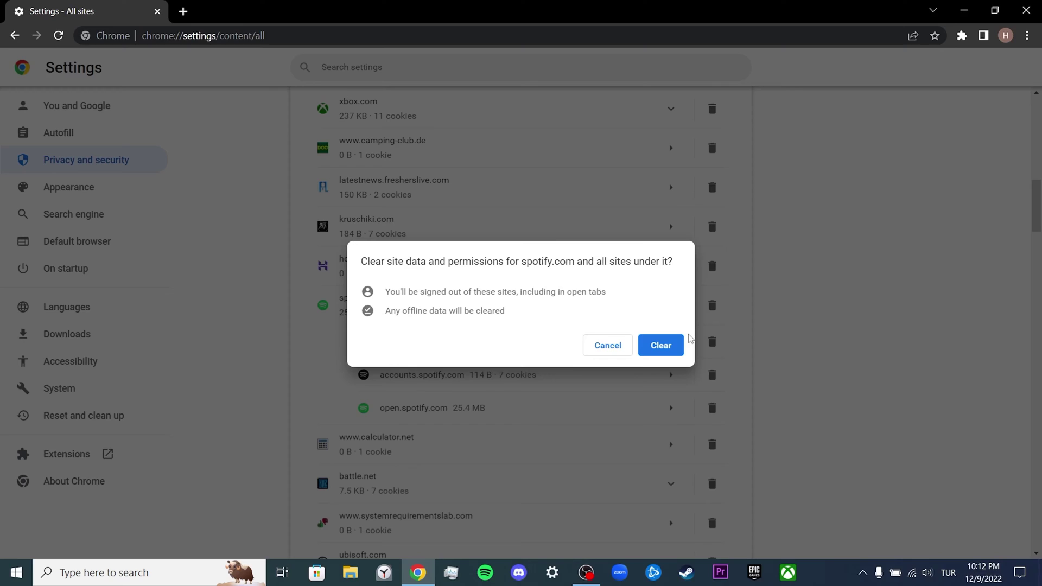
{"action": "left_click", "coordinate": [670, 345]}
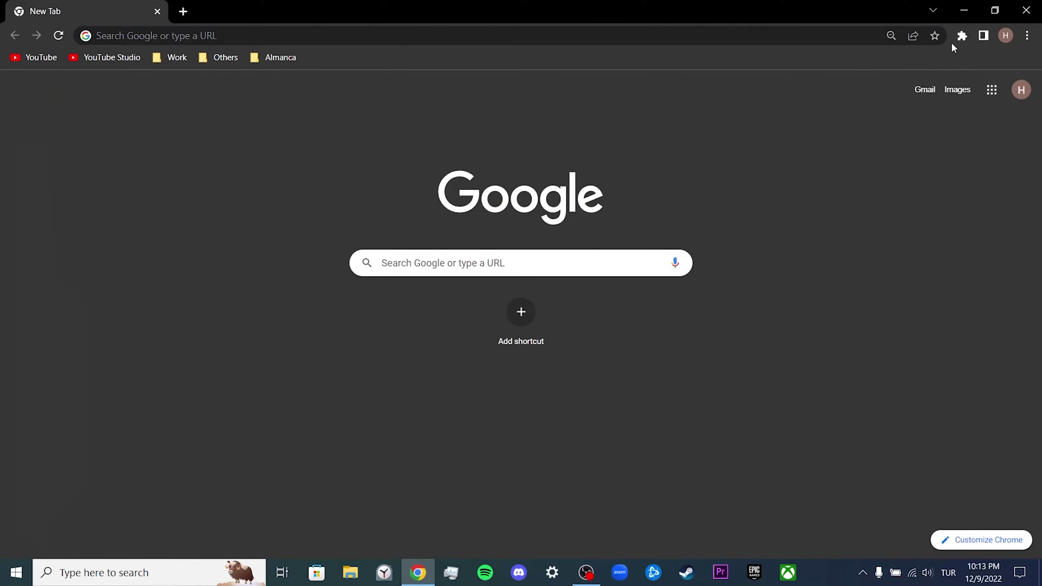
- Connect the ZenMate VPN extension to the Romania location
{"action": "left_click", "coordinate": [961, 36]}
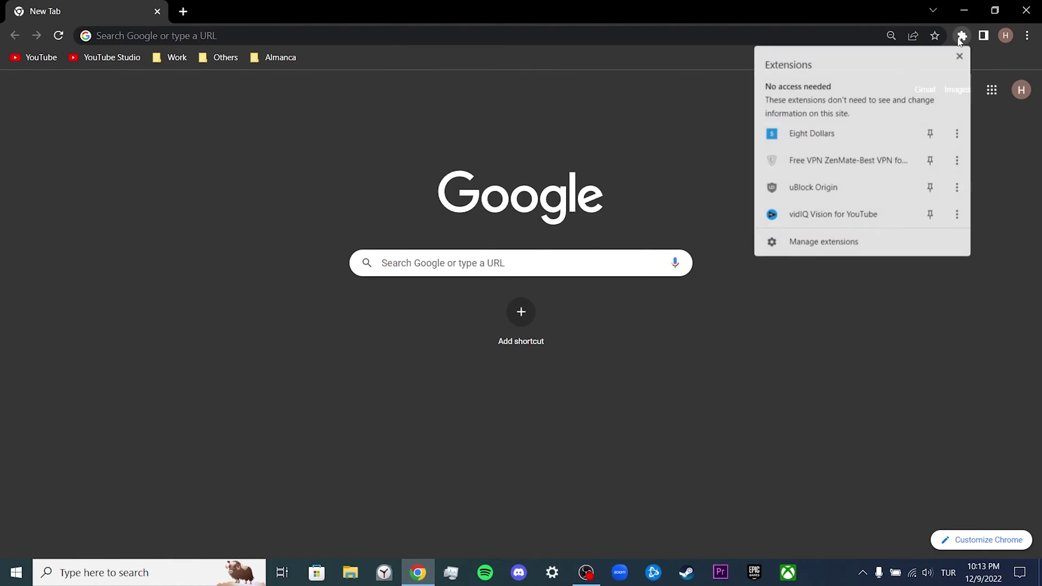
{"action": "left_click", "coordinate": [867, 159]}
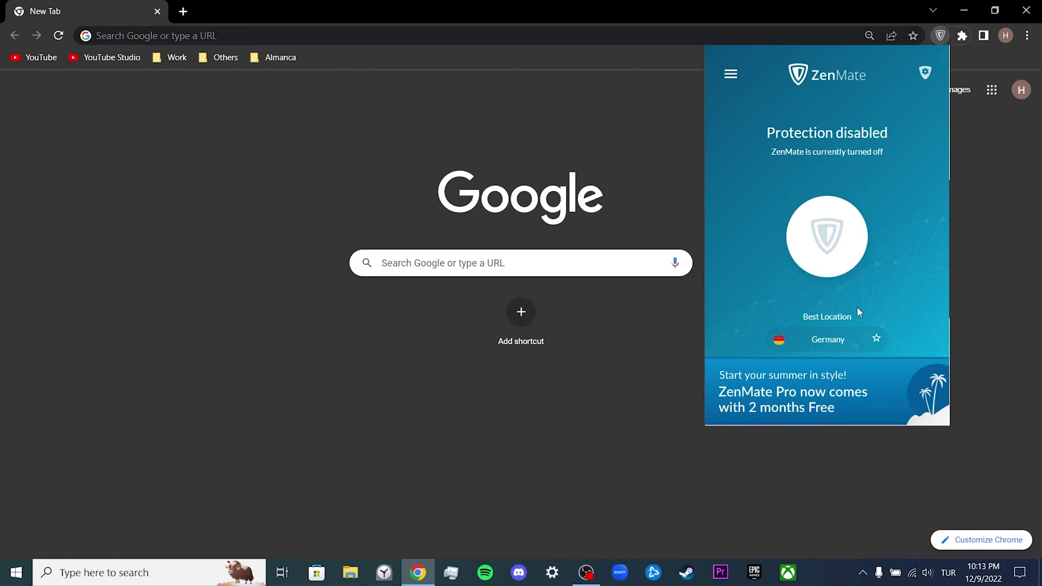
{"action": "left_click", "coordinate": [857, 339]}
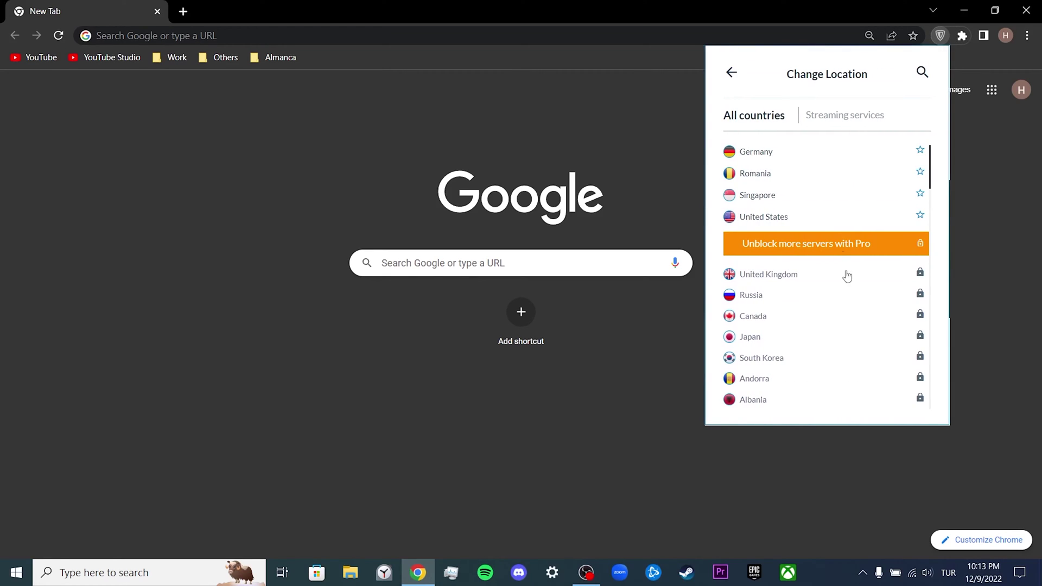
{"action": "left_click", "coordinate": [800, 182]}
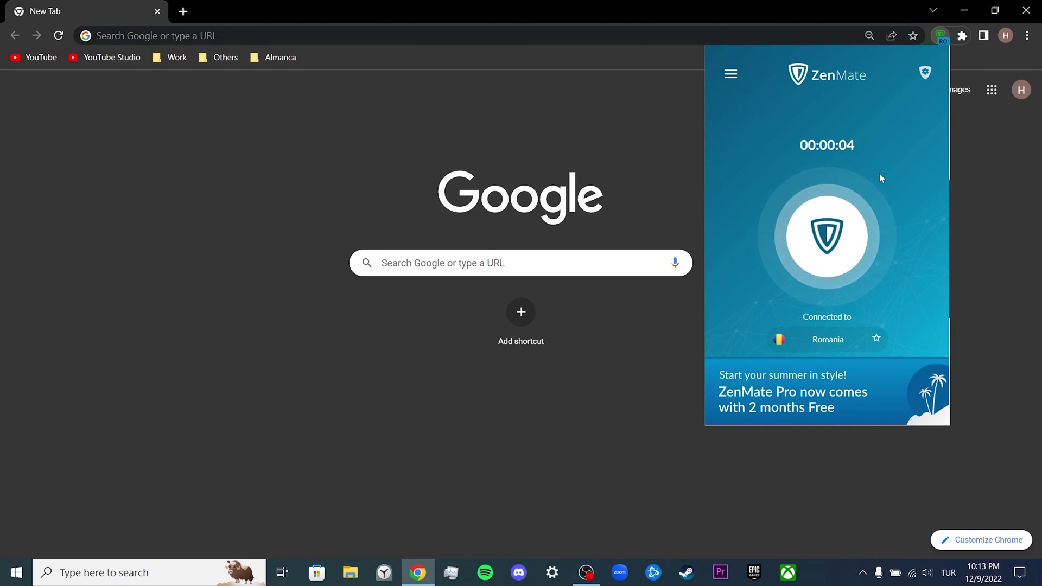
{"action": "left_click", "coordinate": [663, 145]}
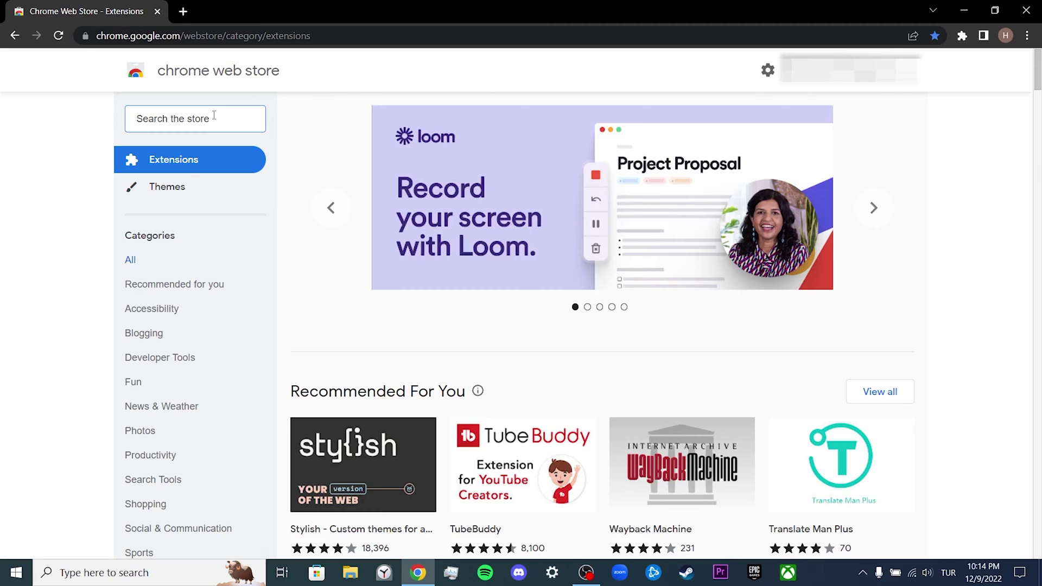
- Search the Chrome Web Store for "vpn" extensions
{"action": "type", "text": "vpn"}
{"action": "key", "text": "Return"}
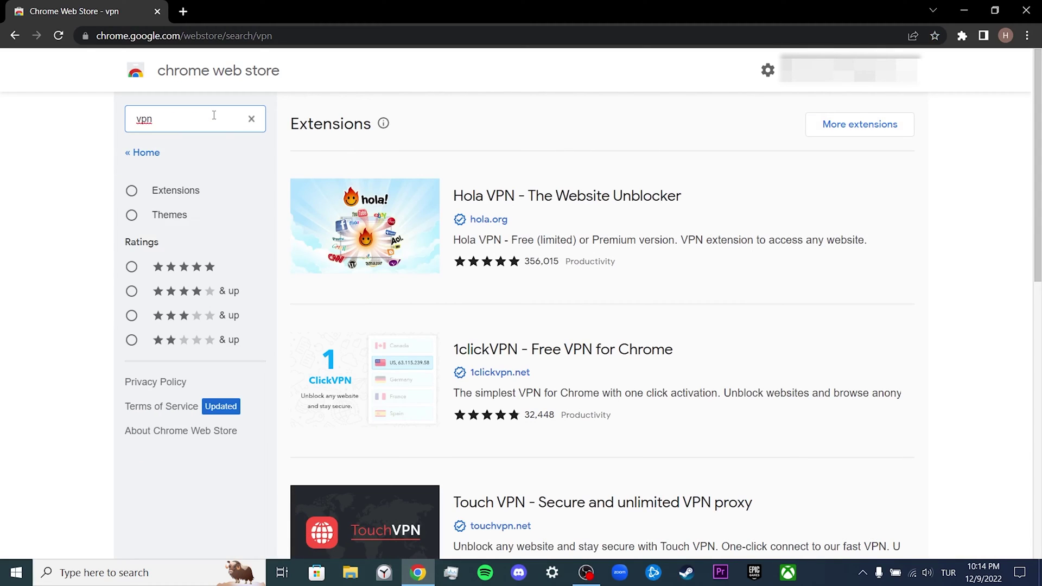
{"action": "left_click", "coordinate": [943, 200]}
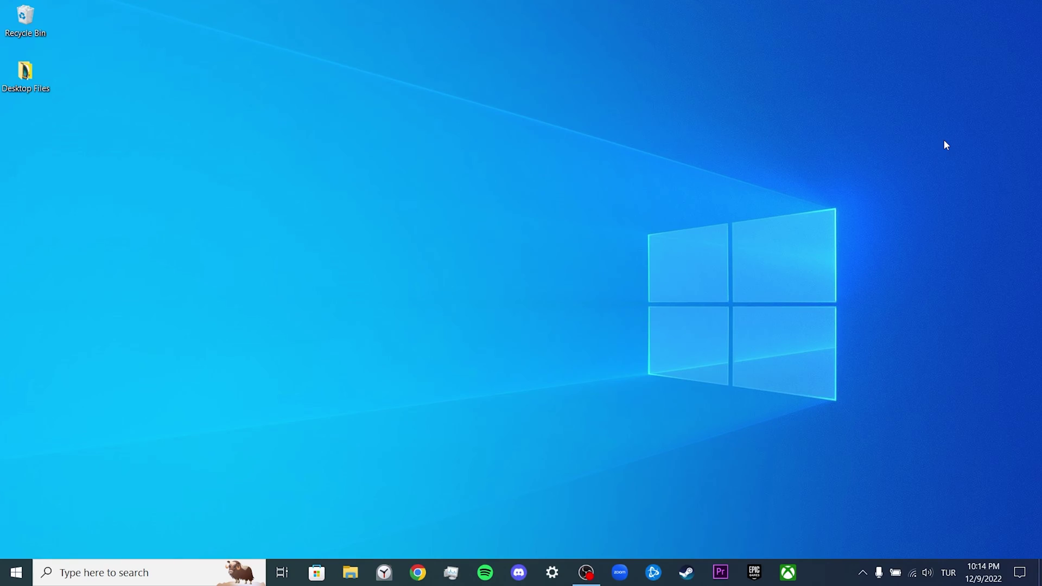
- Open Command Prompt as administrator and release the IP address with ipconfig /release
{"action": "left_click", "coordinate": [107, 565]}
{"action": "type", "text": "cmd"}
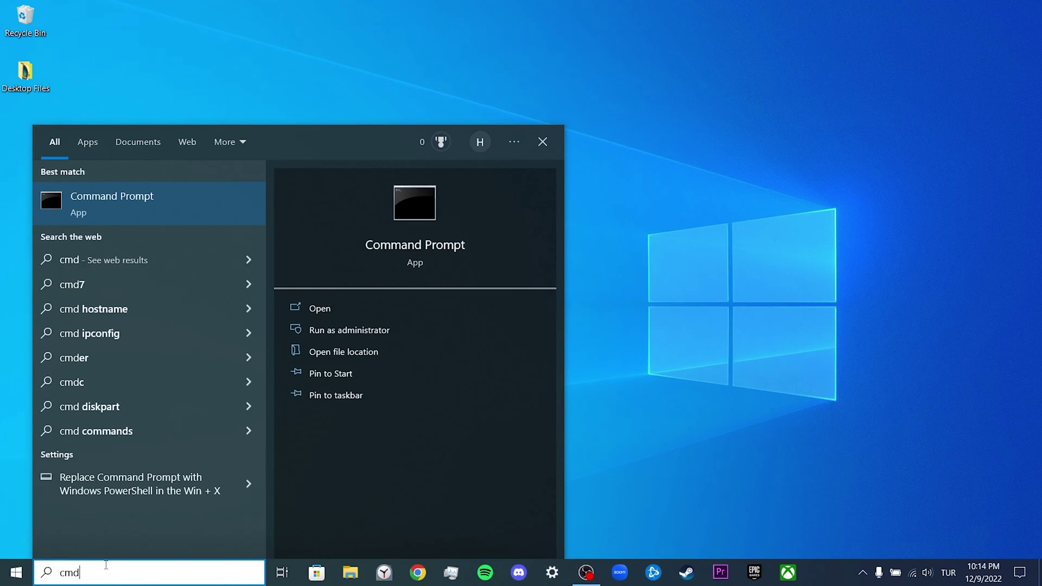
{"action": "left_click", "coordinate": [393, 327]}
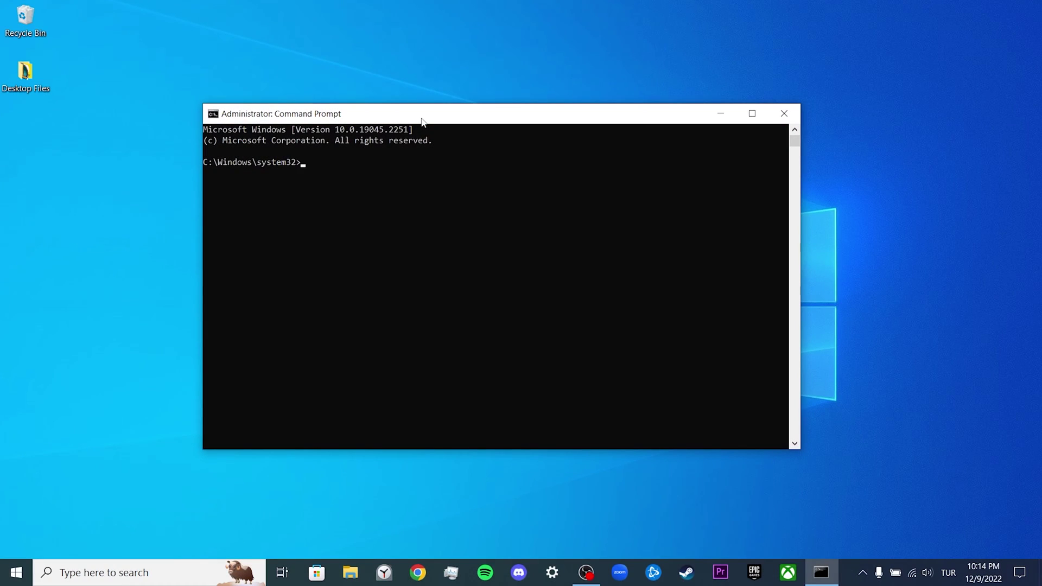
{"action": "type", "text": "ipconfig /release"}
{"action": "key", "text": "Return"}
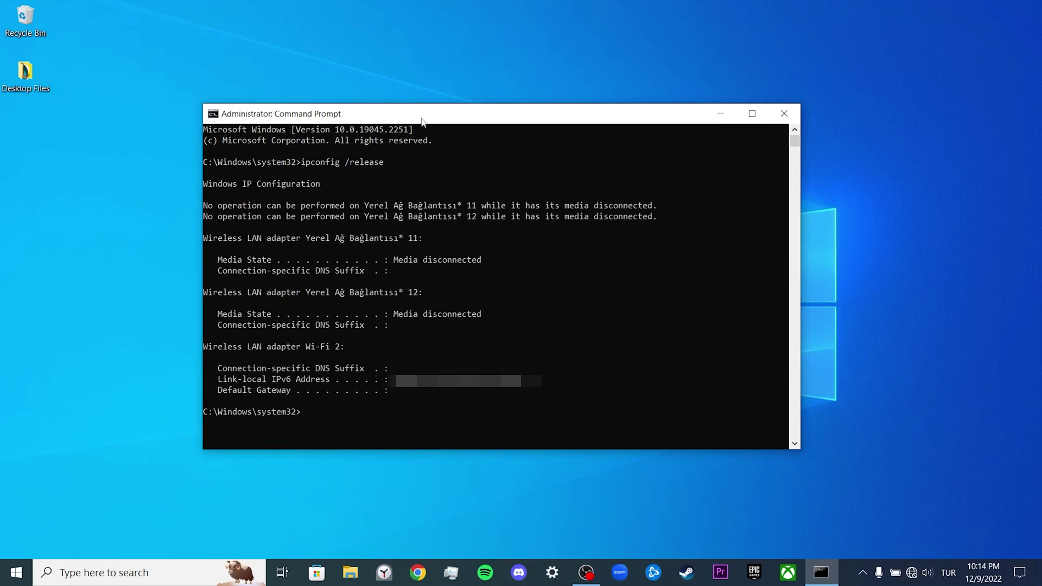
- Renew the IP address with ipconfig /renew, then clear the DNS cache with ipconfig /flushdns and close Command Prompt
{"action": "type", "text": "ipconfig /renew"}
{"action": "key", "text": "Return"}
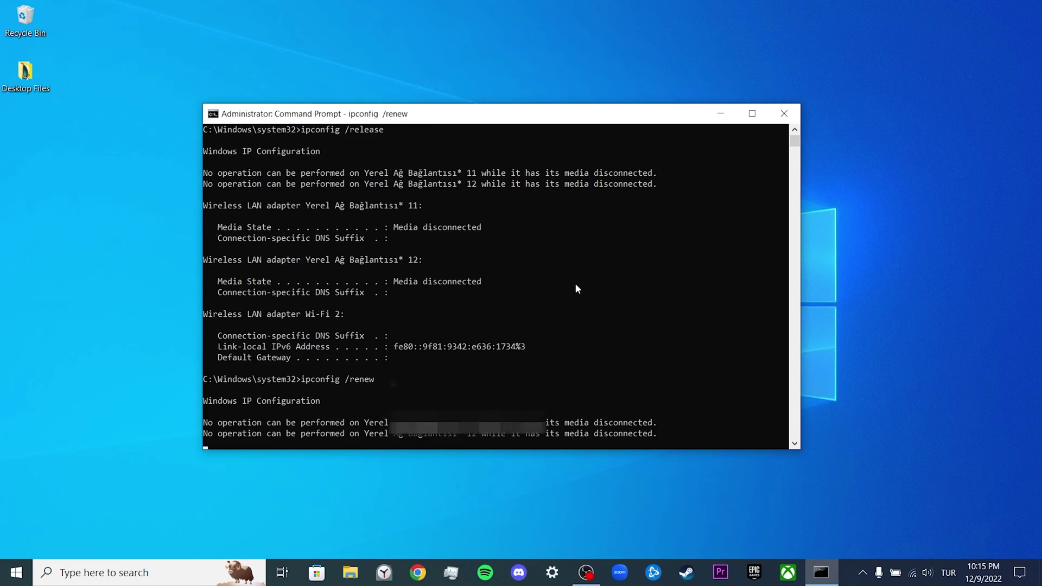
{"action": "type", "text": "ipconfig"}
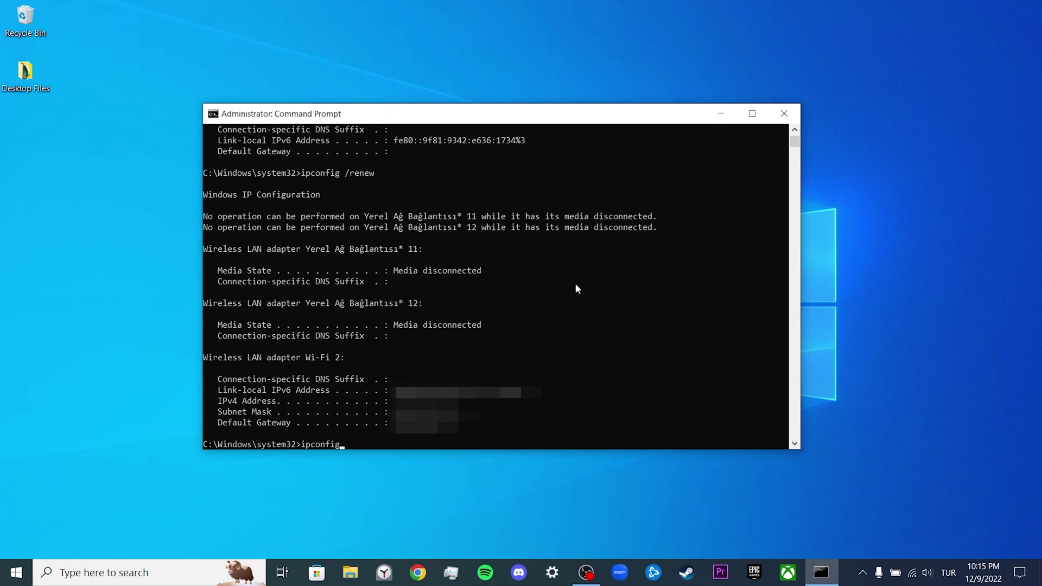
{"action": "type", "text": " /flushdns"}
{"action": "key", "text": "Return"}
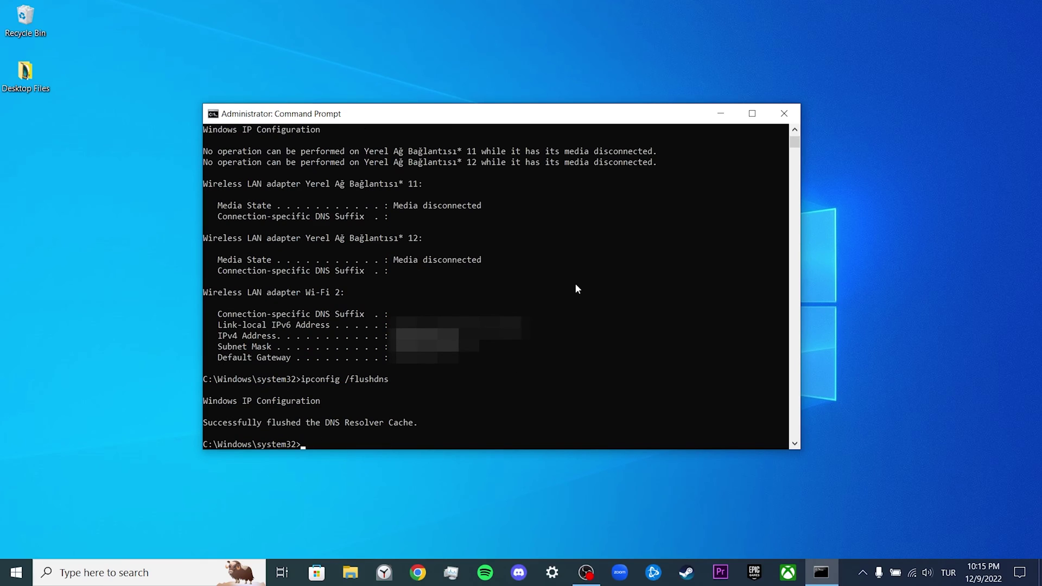
{"action": "key", "text": "alt+F4"}
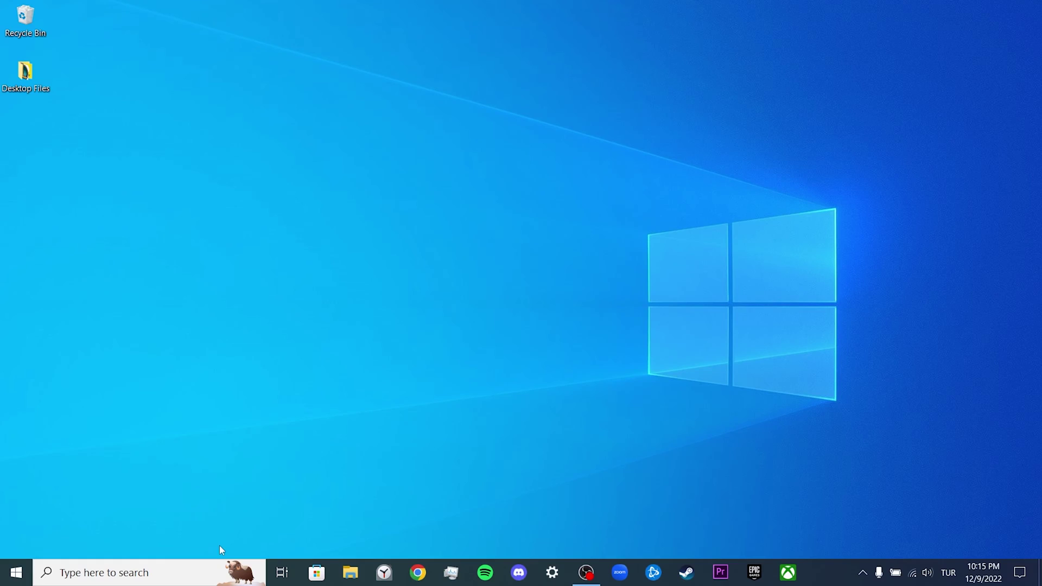
- Open the properties of the active Wi-Fi 2 connection from Control Panel's Network and Sharing Center
{"action": "left_click", "coordinate": [180, 576]}
{"action": "type", "text": "control"}
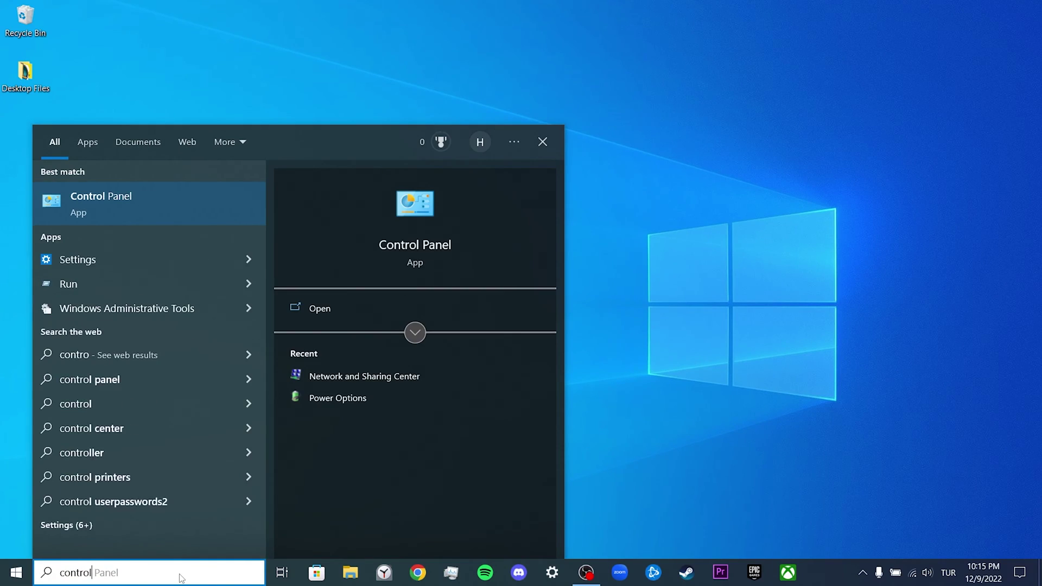
{"action": "type", "text": " panel"}
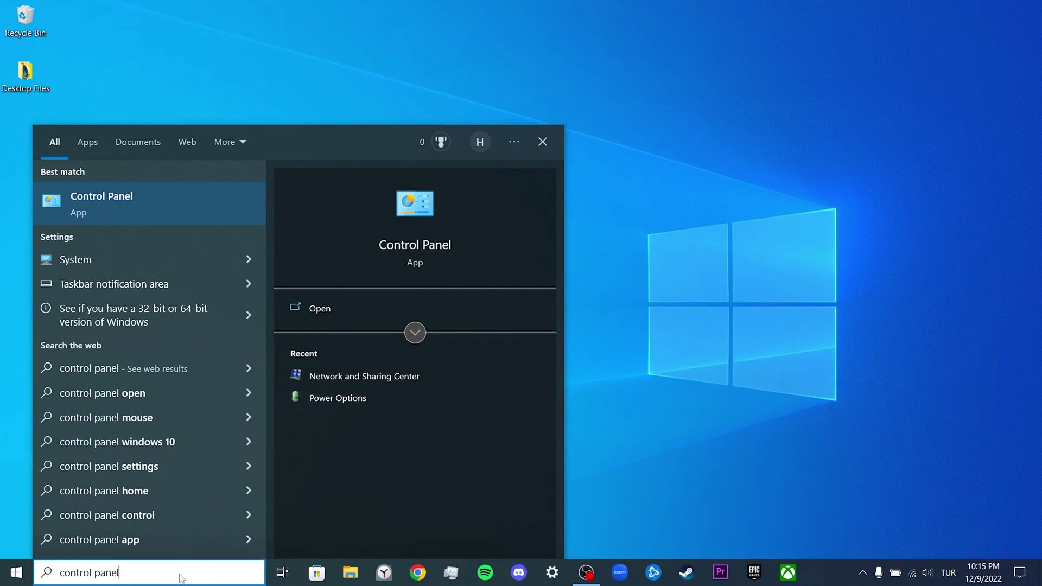
{"action": "left_click", "coordinate": [158, 215]}
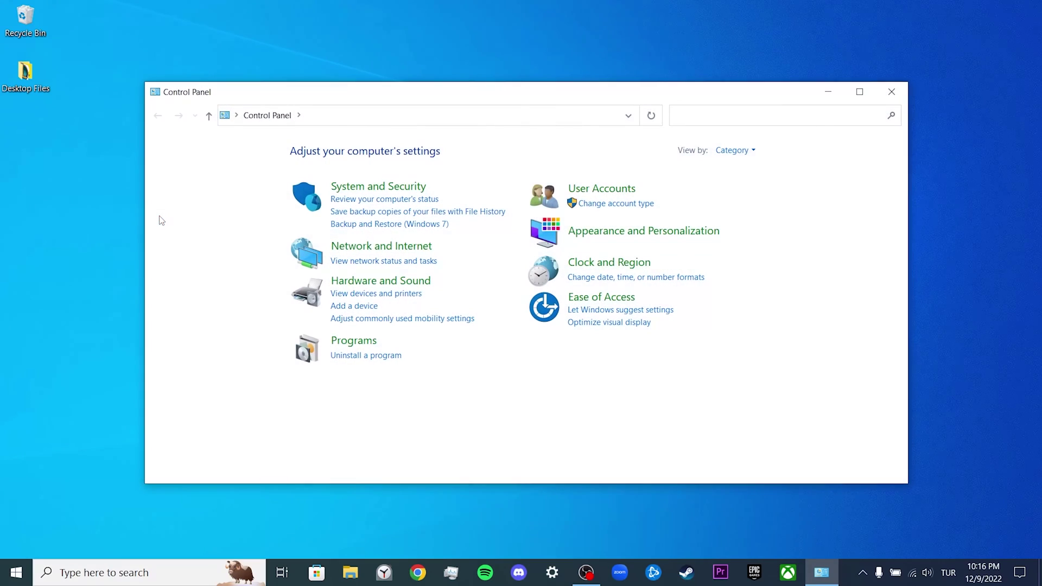
{"action": "left_click", "coordinate": [363, 251]}
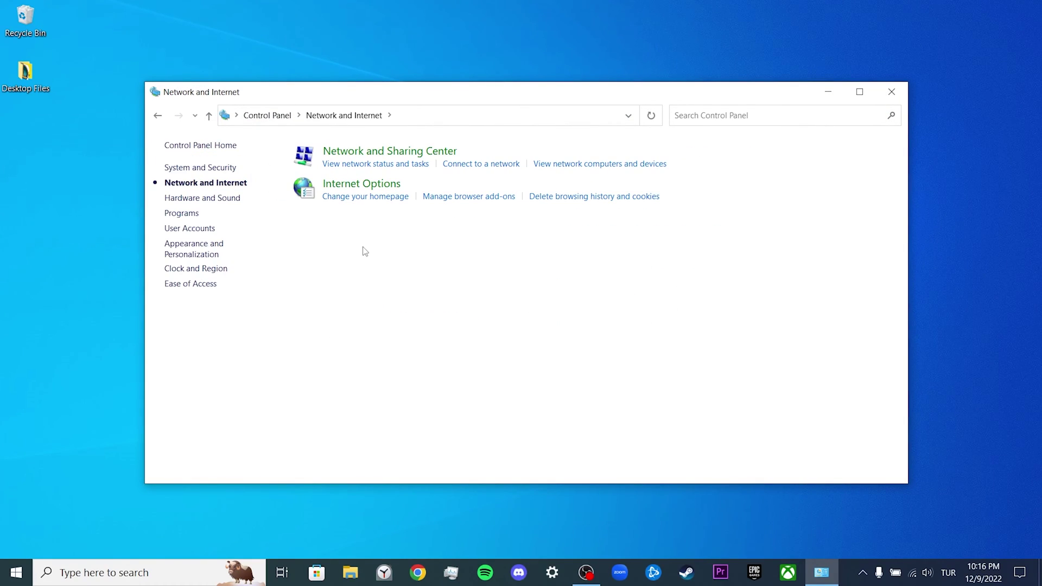
{"action": "left_click", "coordinate": [414, 154]}
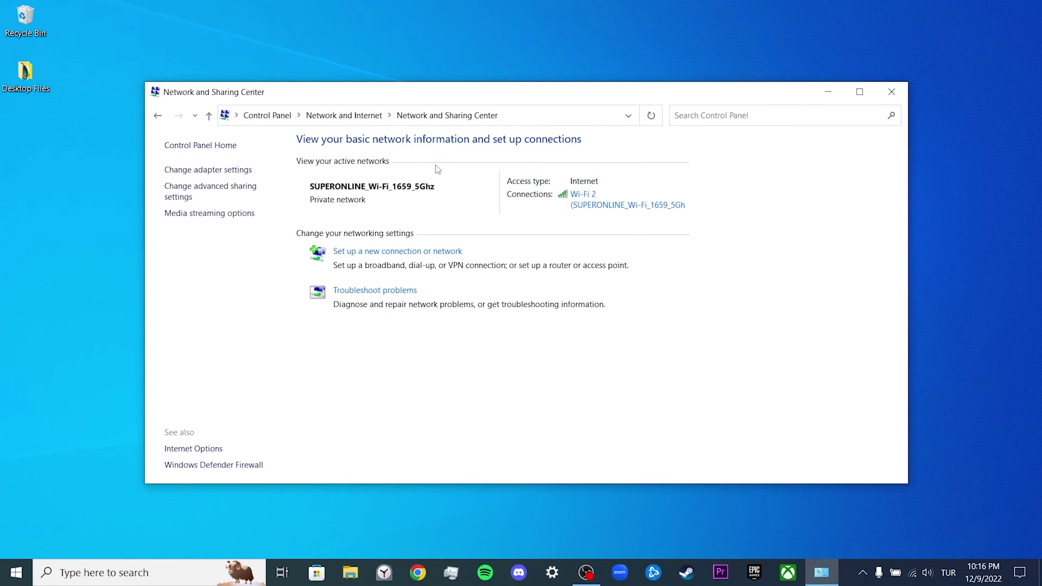
{"action": "left_click", "coordinate": [609, 205]}
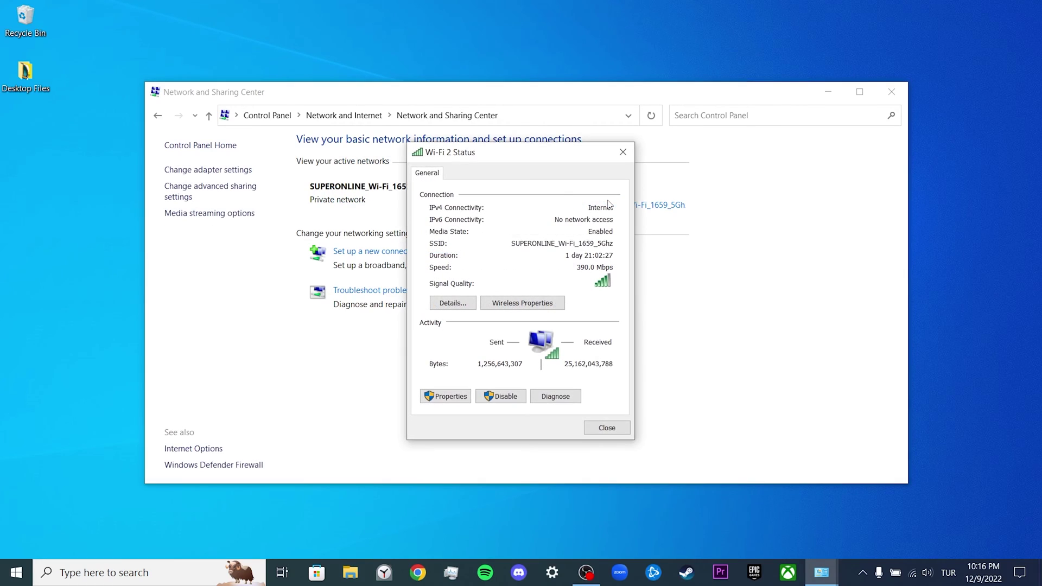
{"action": "left_click", "coordinate": [444, 397]}
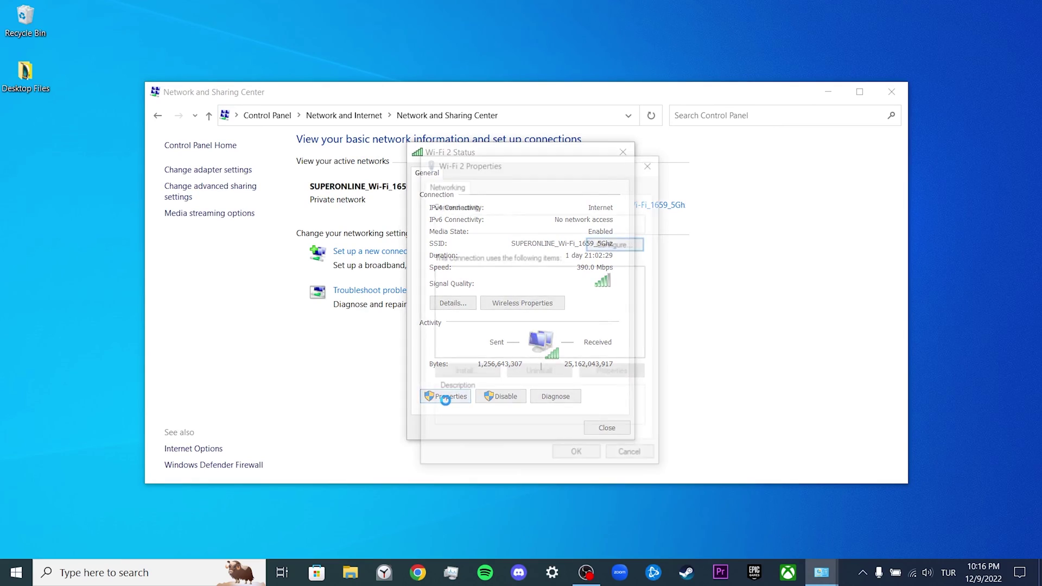
- Set the TCP/IPv4 preferred DNS server to 8.8.8.8 and the alternate to 8.8.4.4, then close the connection dialogs
{"action": "left_click", "coordinate": [519, 308]}
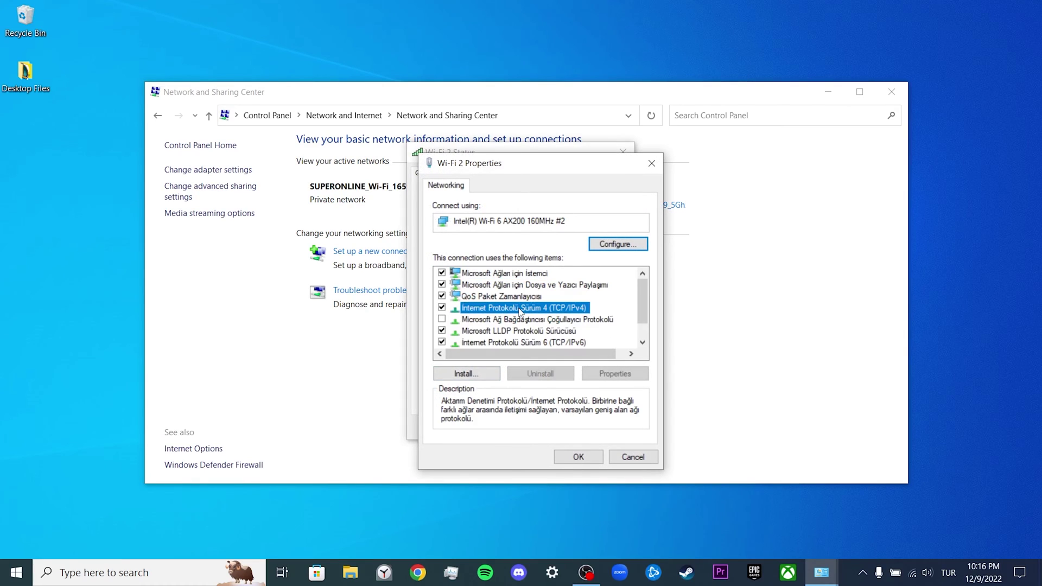
{"action": "left_click", "coordinate": [619, 374]}
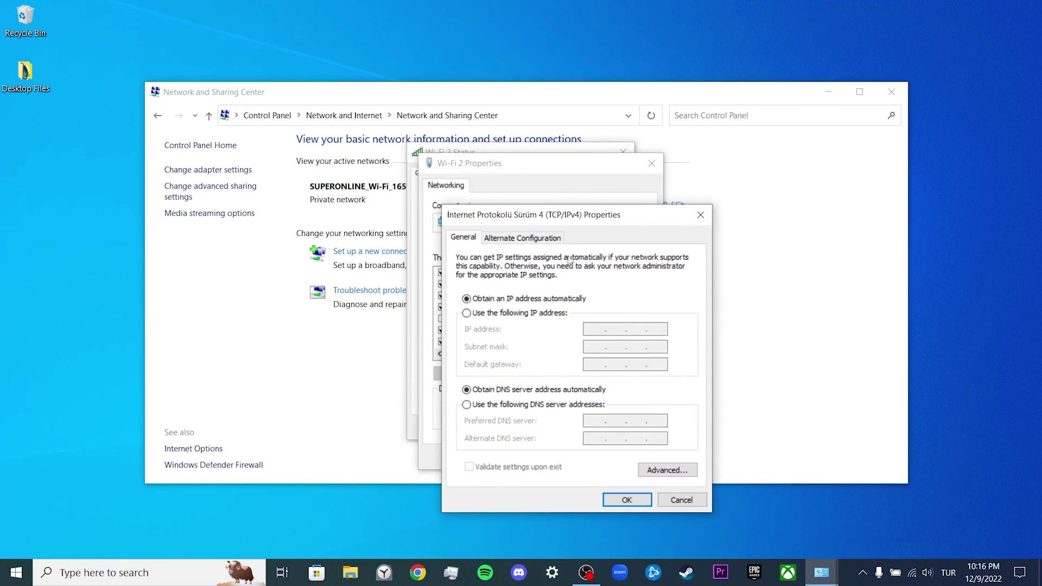
{"action": "left_click", "coordinate": [472, 409]}
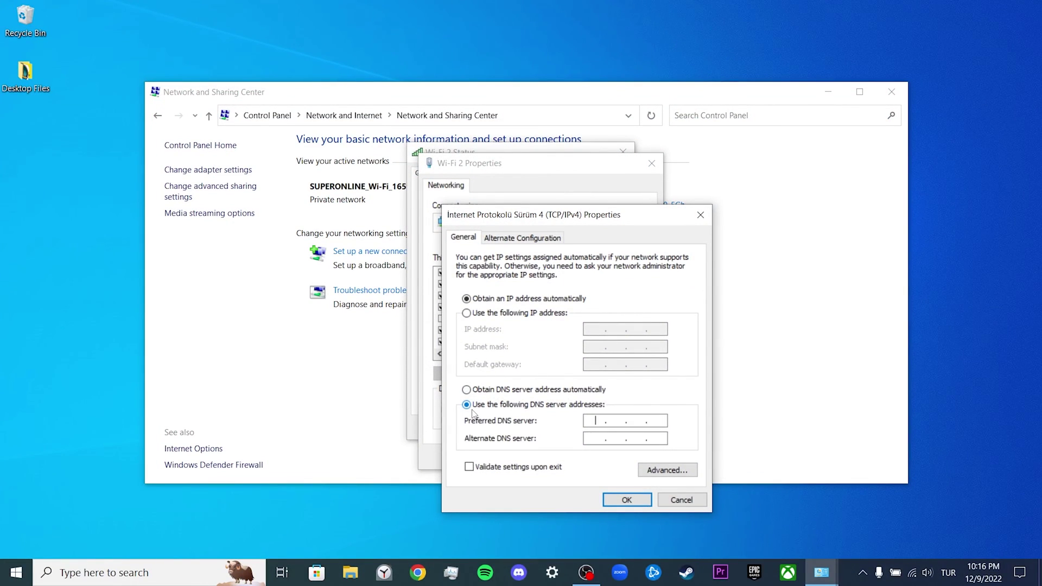
{"action": "type", "text": "8.8.8.8"}
{"action": "key", "text": "Tab"}
{"action": "type", "text": "8.8.4.4"}
{"action": "left_click", "coordinate": [629, 499]}
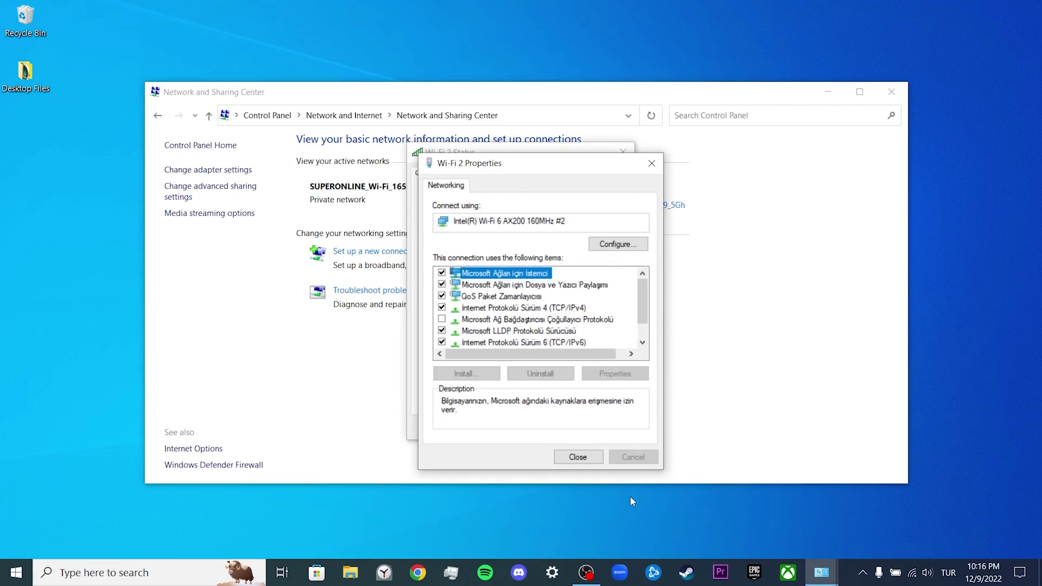
{"action": "left_click", "coordinate": [578, 459]}
{"action": "left_click", "coordinate": [600, 428]}
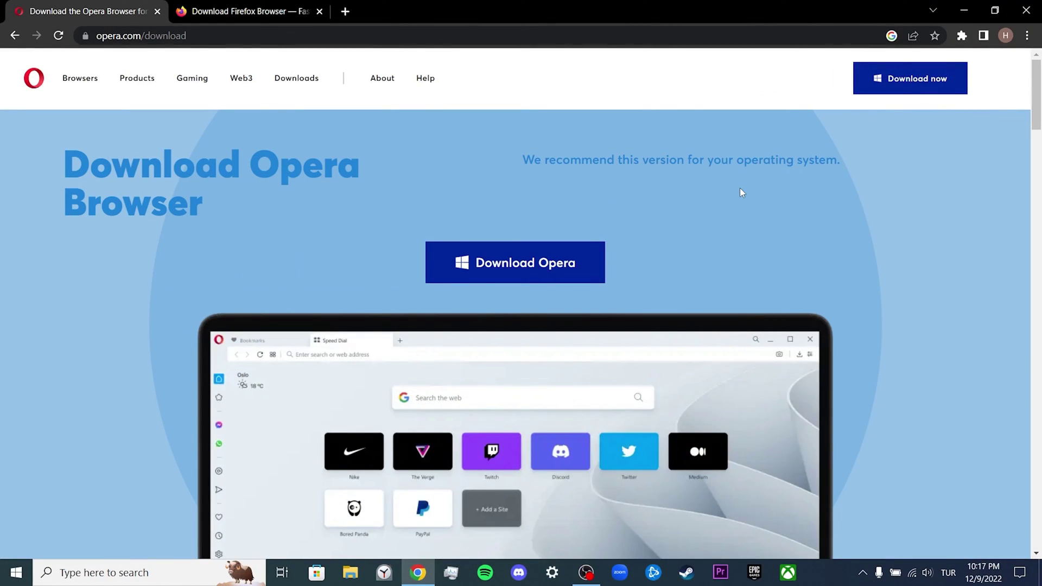
- Start the Firefox download from the open Mozilla page
{"action": "left_click", "coordinate": [271, 10]}
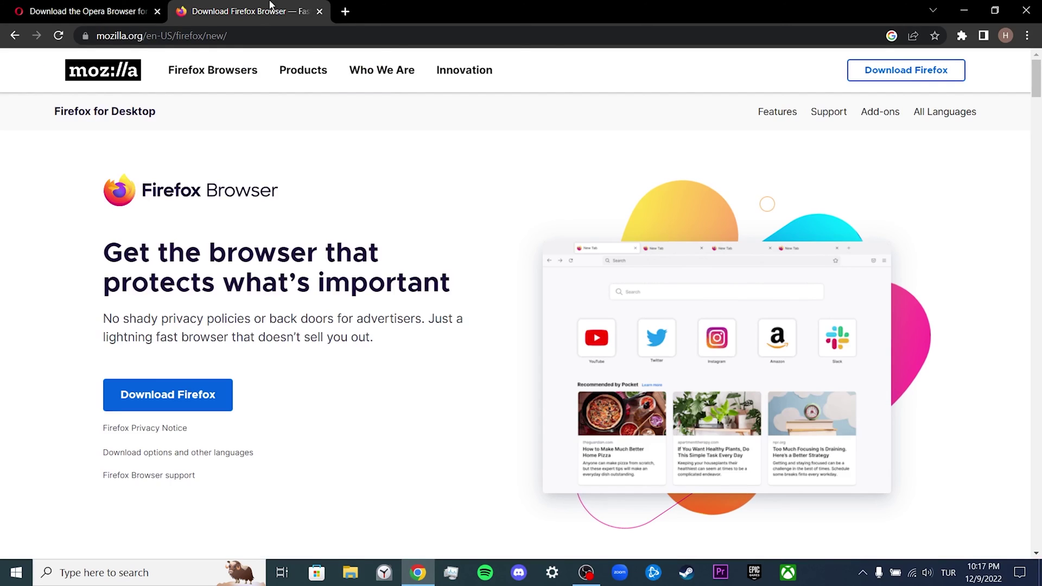
{"action": "left_click", "coordinate": [220, 389]}
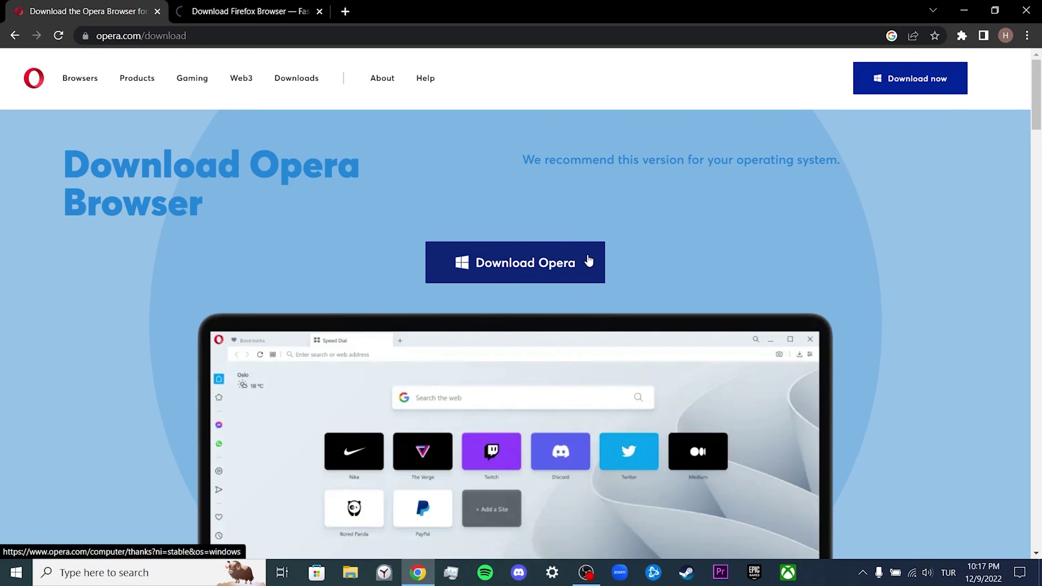